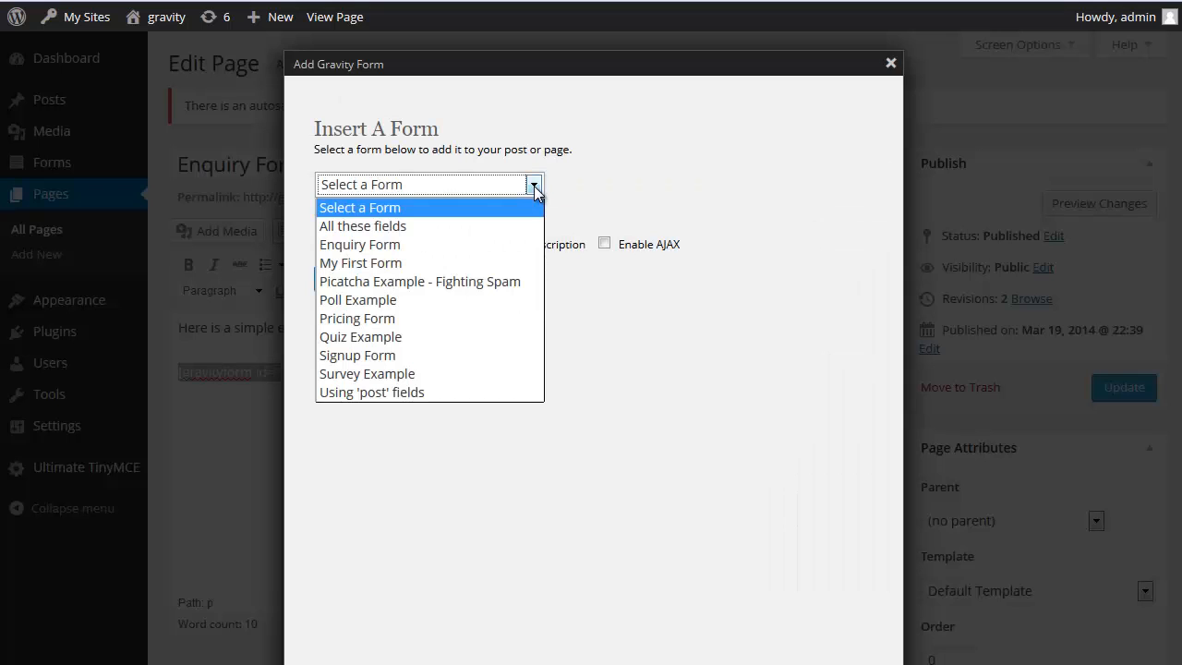
# Step: Insert the Enquiry Form into the page with its form title and description displayed
pyautogui.click(489, 246)
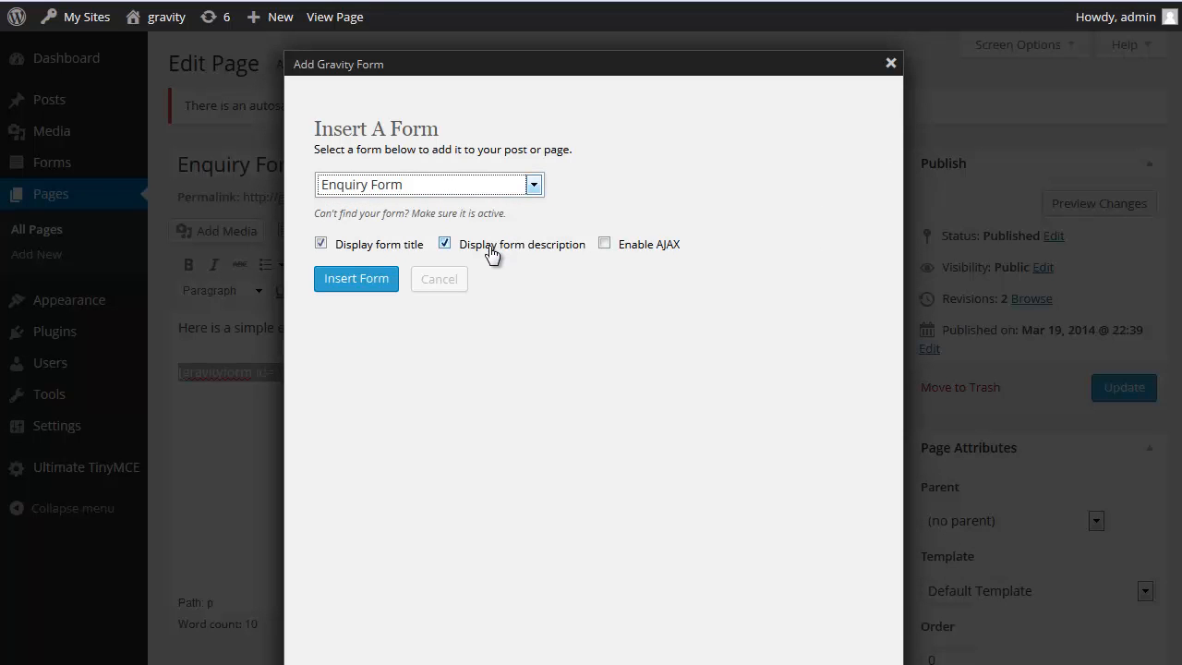
pyautogui.click(356, 279)
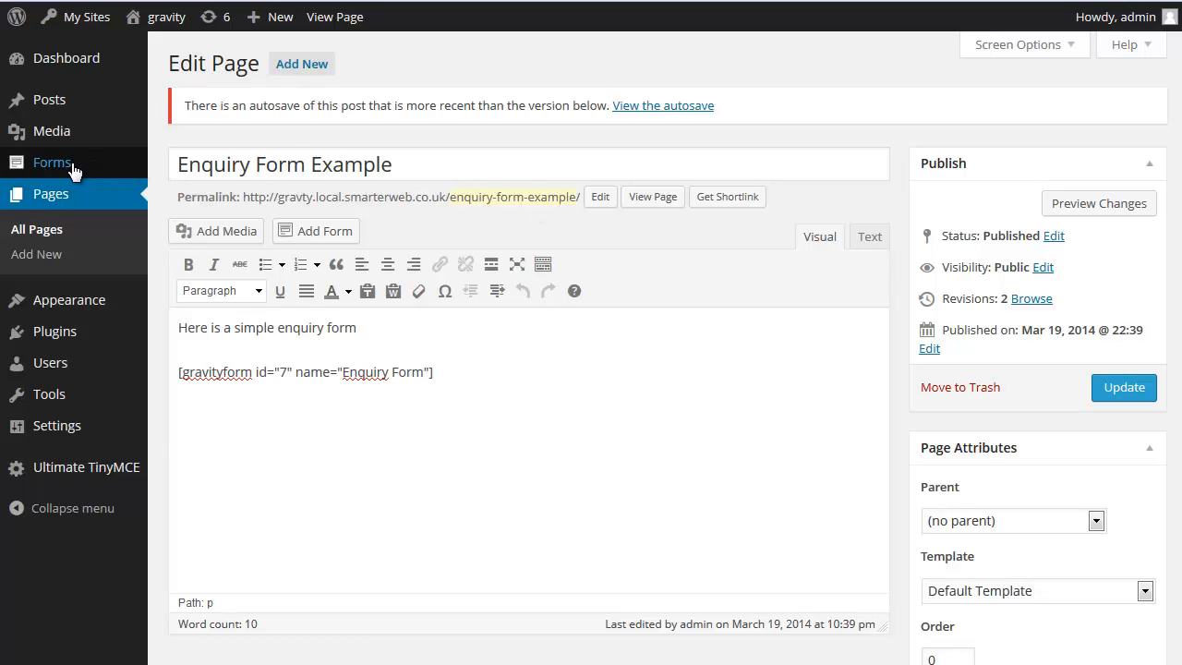
# Step: Go to the list of Gravity Forms and open the Enquiry Form for editing
pyautogui.moveTo(73, 170)
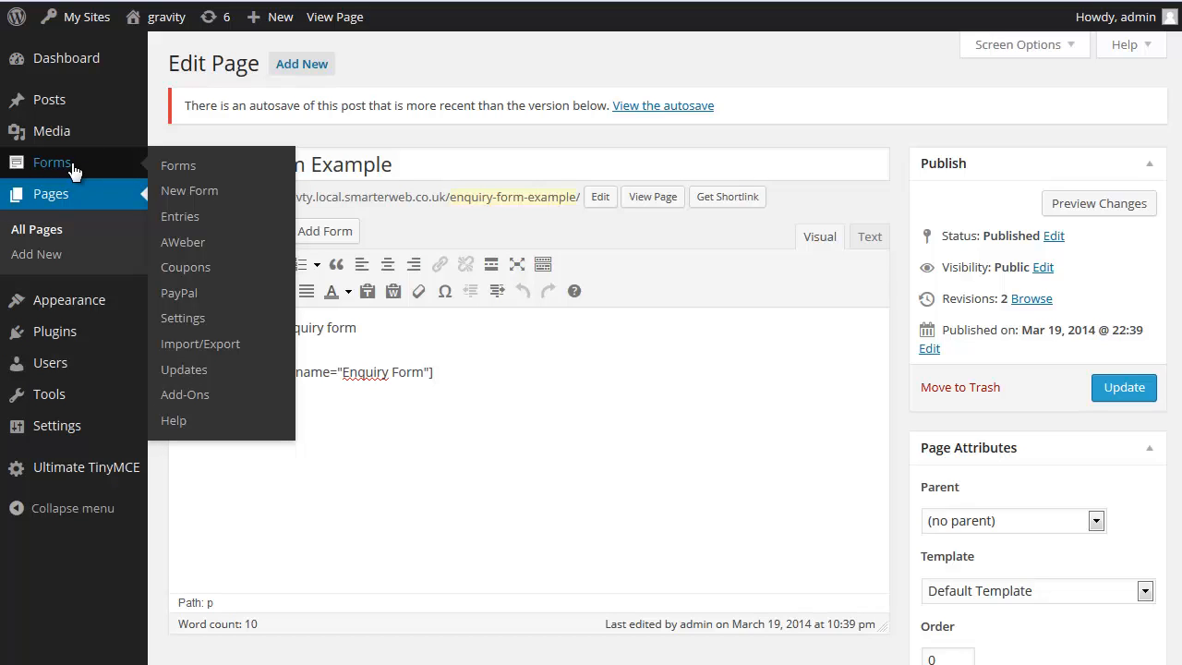
pyautogui.click(178, 166)
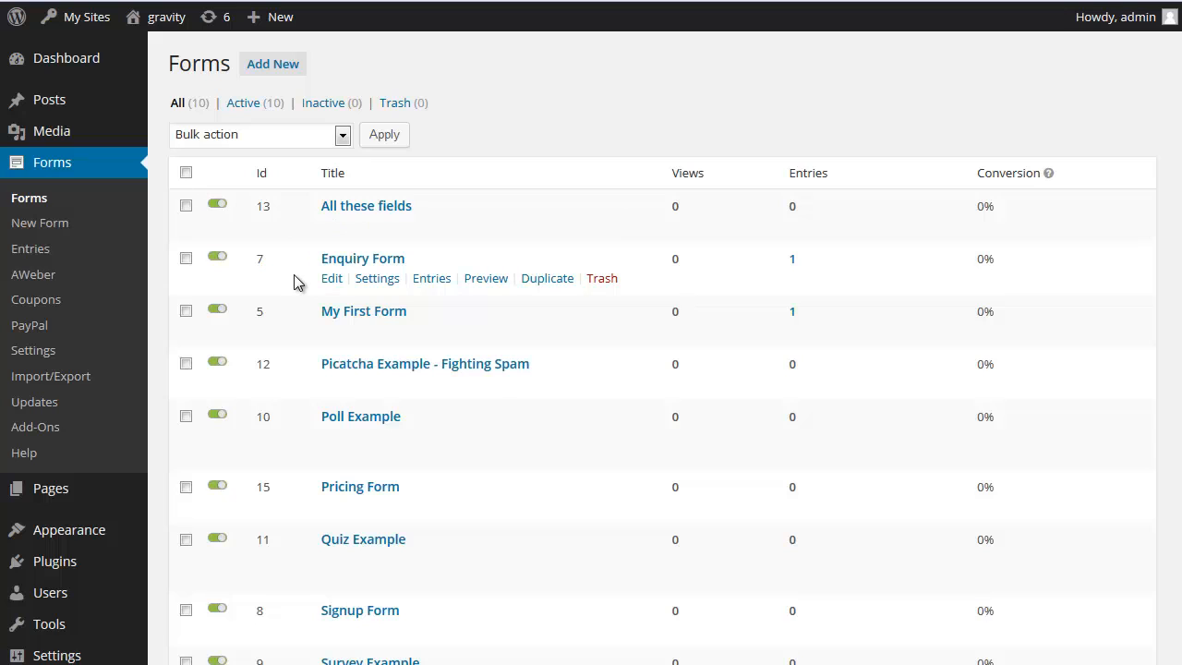
pyautogui.click(332, 279)
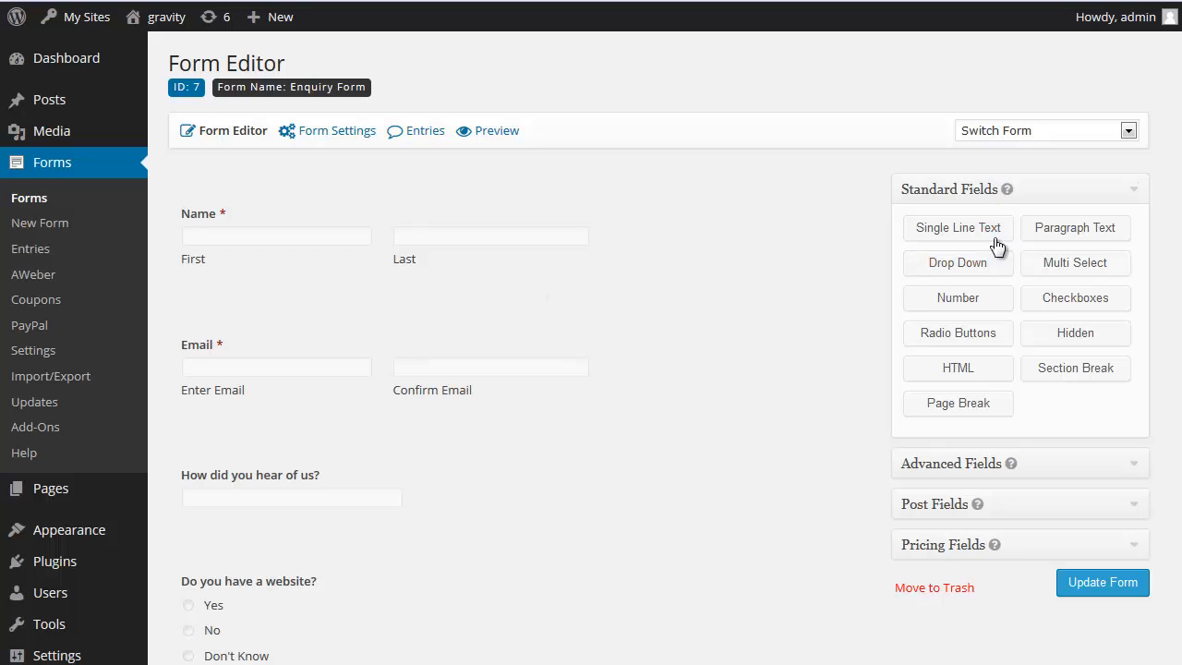
# Step: Look through the available Advanced, Post, Pricing and Standard field types in the form editor
pyautogui.click(1138, 467)
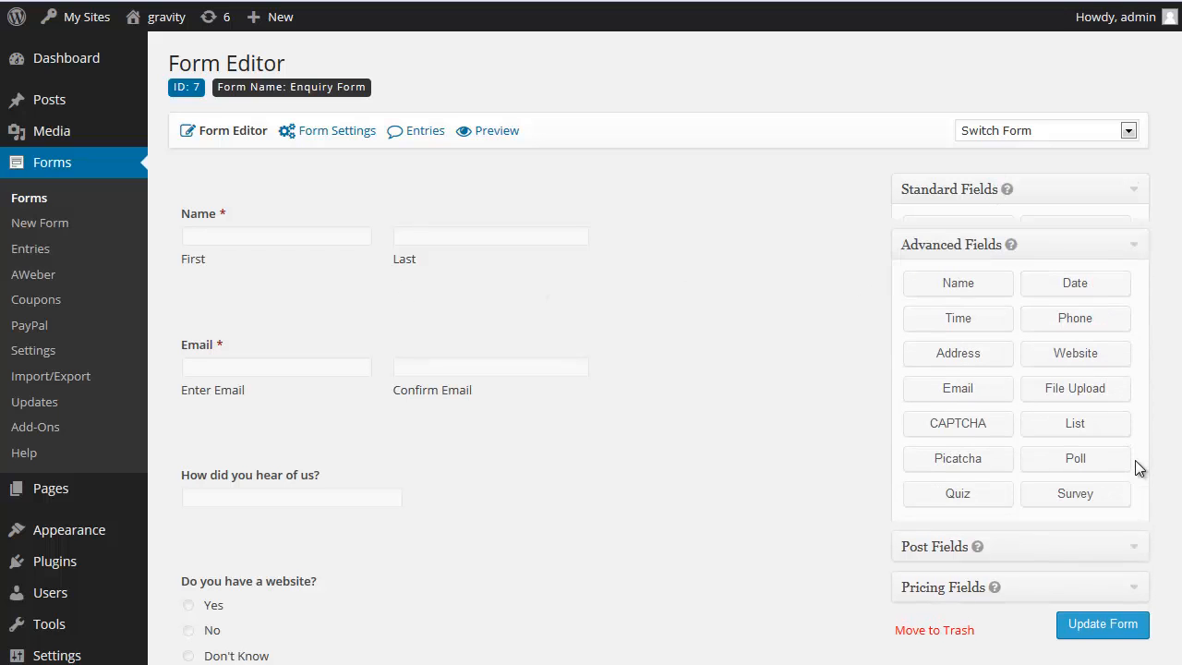
pyautogui.click(1135, 548)
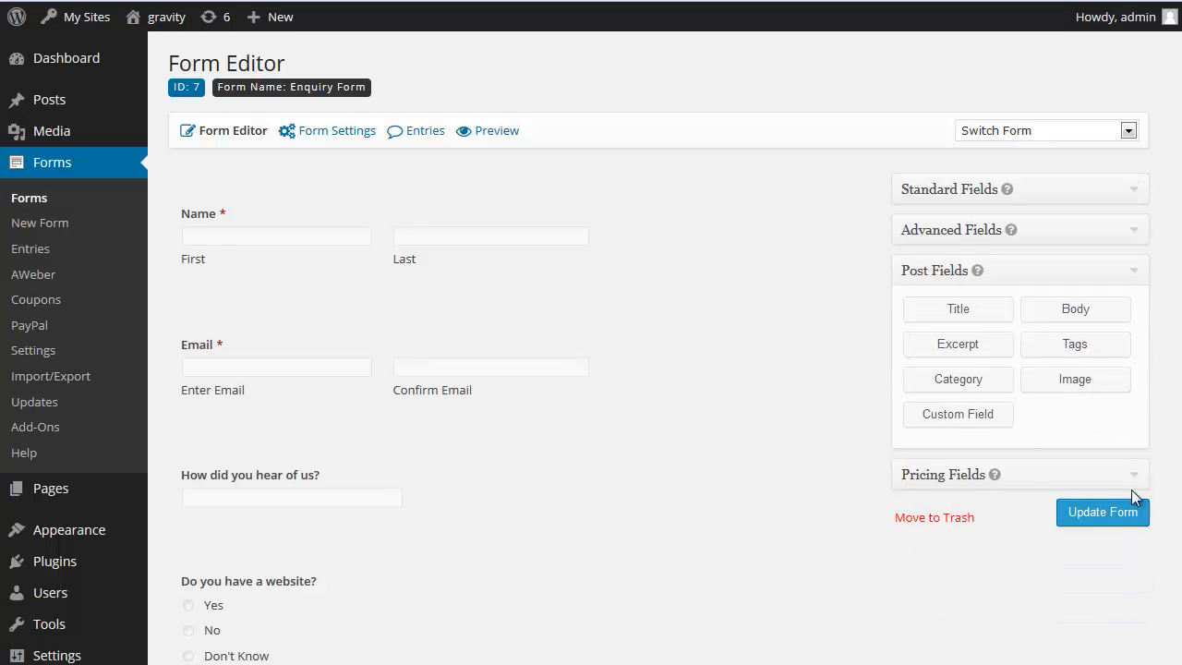
pyautogui.click(1138, 475)
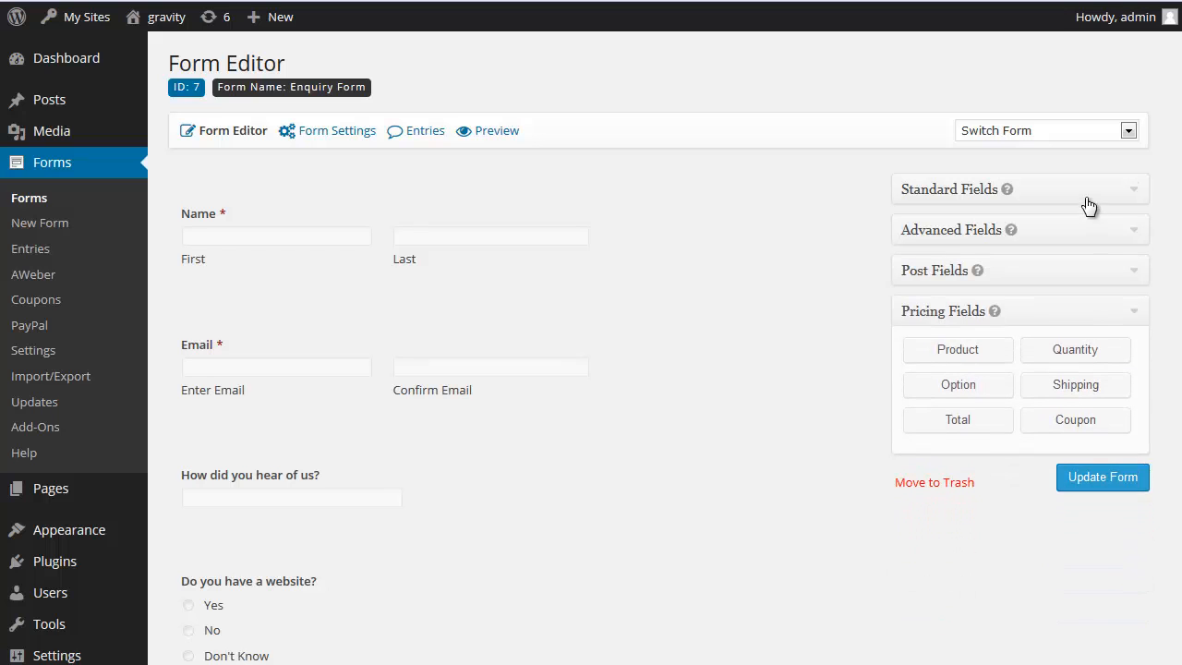
pyautogui.click(1117, 190)
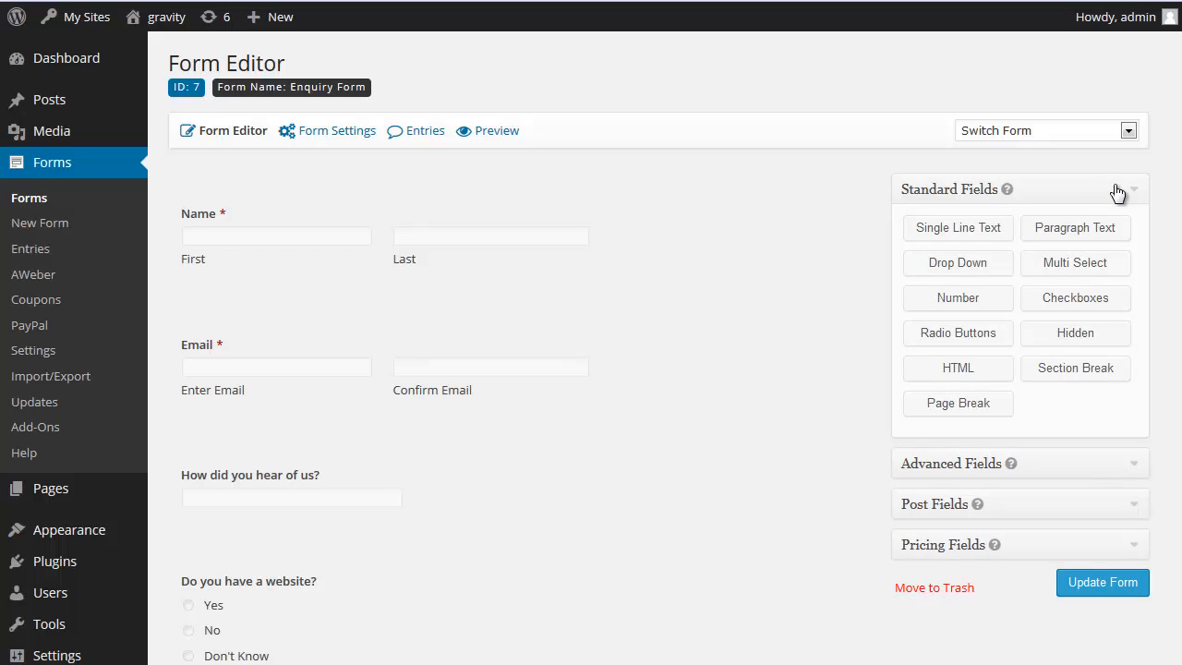
pyautogui.moveTo(1008, 191)
# Step: Add a Single Line Text field to the form and move it directly below the Email field
pyautogui.click(934, 234)
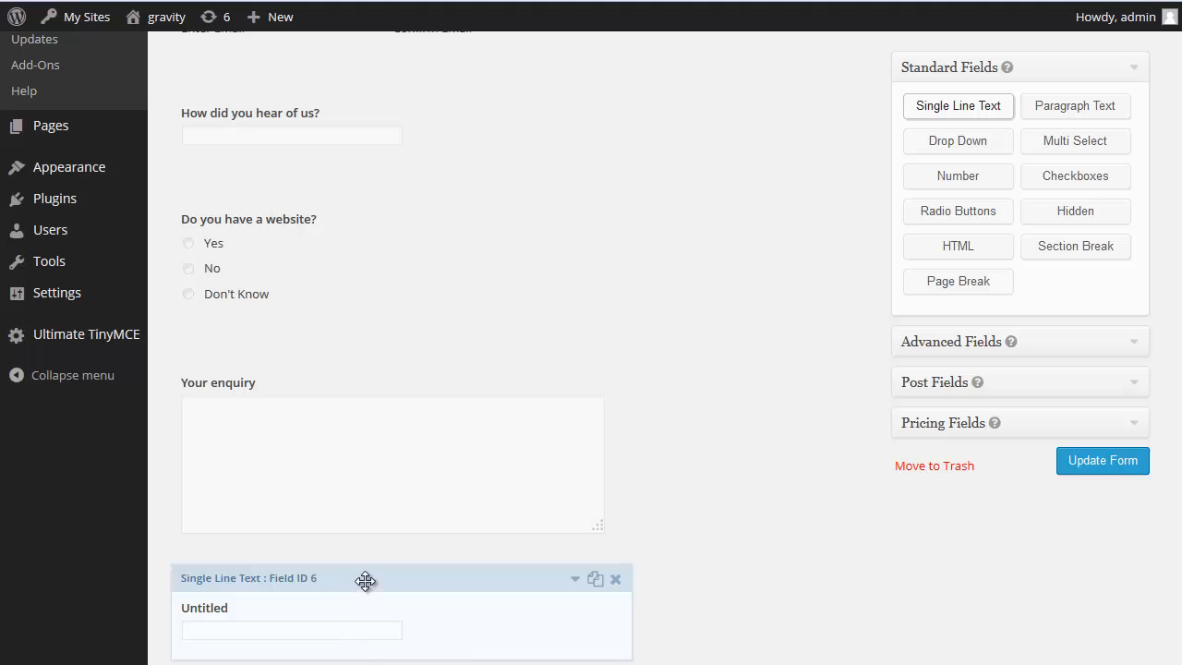
pyautogui.moveTo(364, 581); pyautogui.dragTo(390, 175)
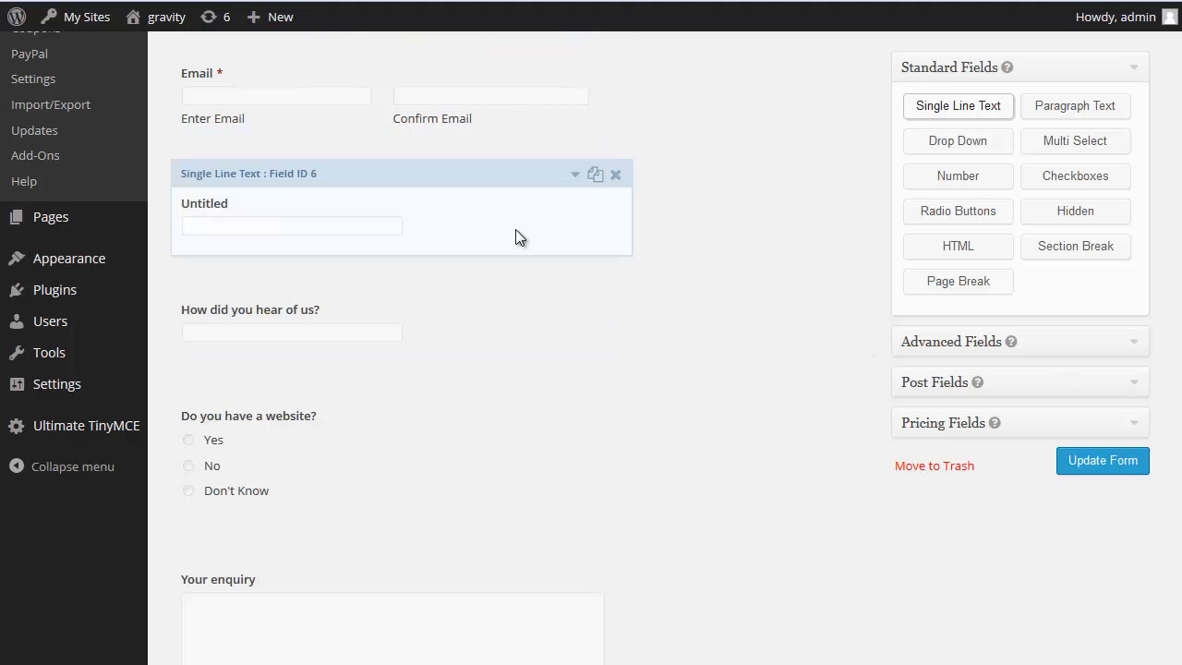
pyautogui.scroll(3, 749, 347)
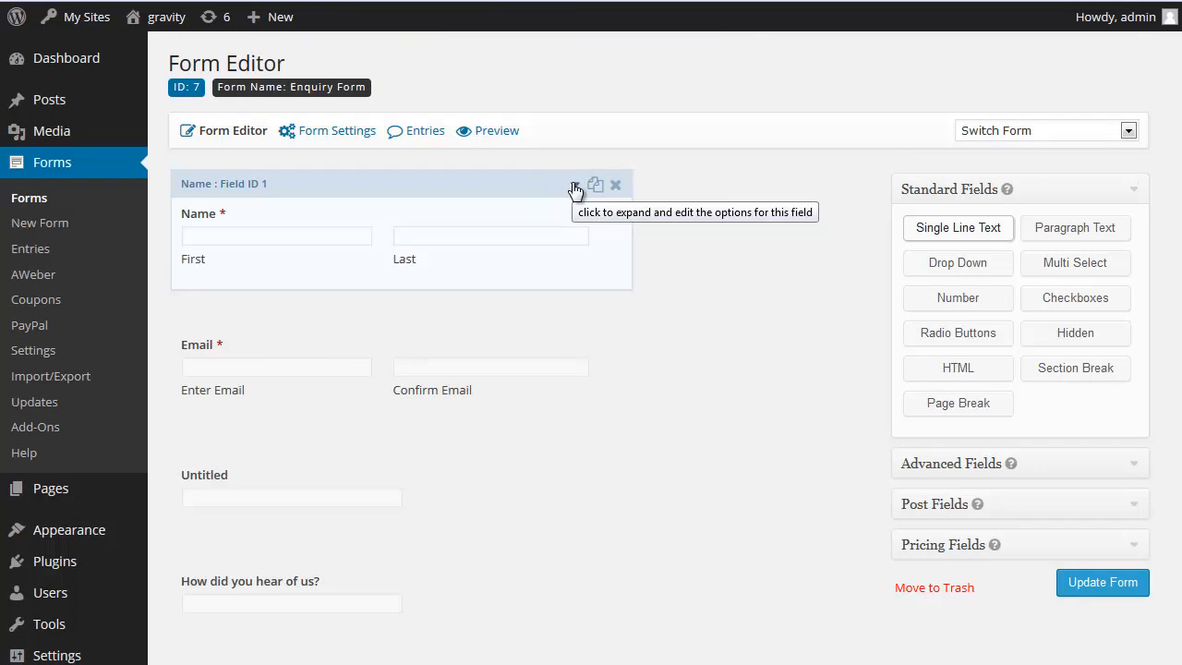
# Step: Examine the Name field's general and advanced settings, including conditional logic, and the Email field's confirmation option
pyautogui.click(574, 188)
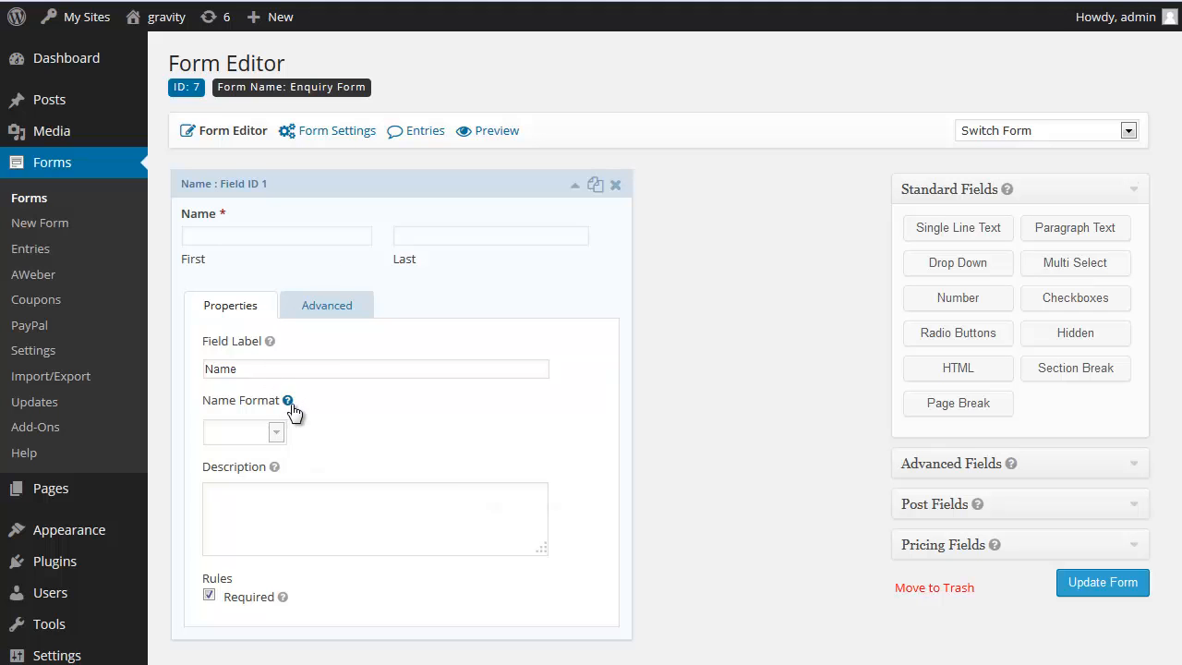
pyautogui.moveTo(288, 404)
pyautogui.click(349, 308)
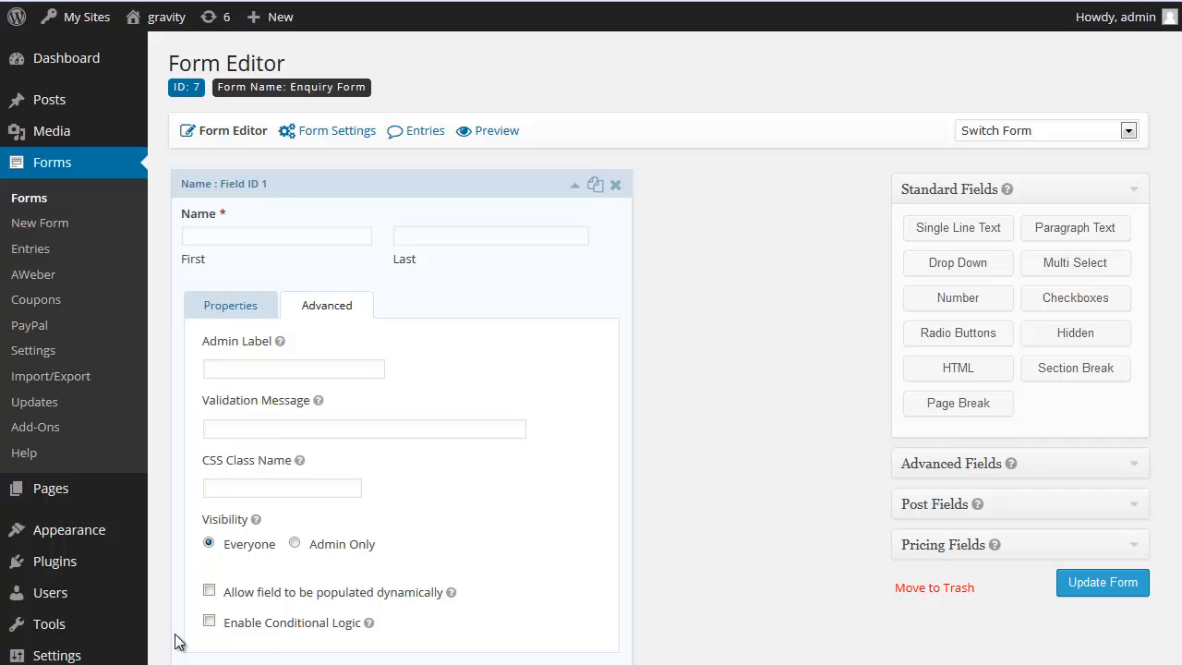
pyautogui.click(209, 621)
pyautogui.click(573, 188)
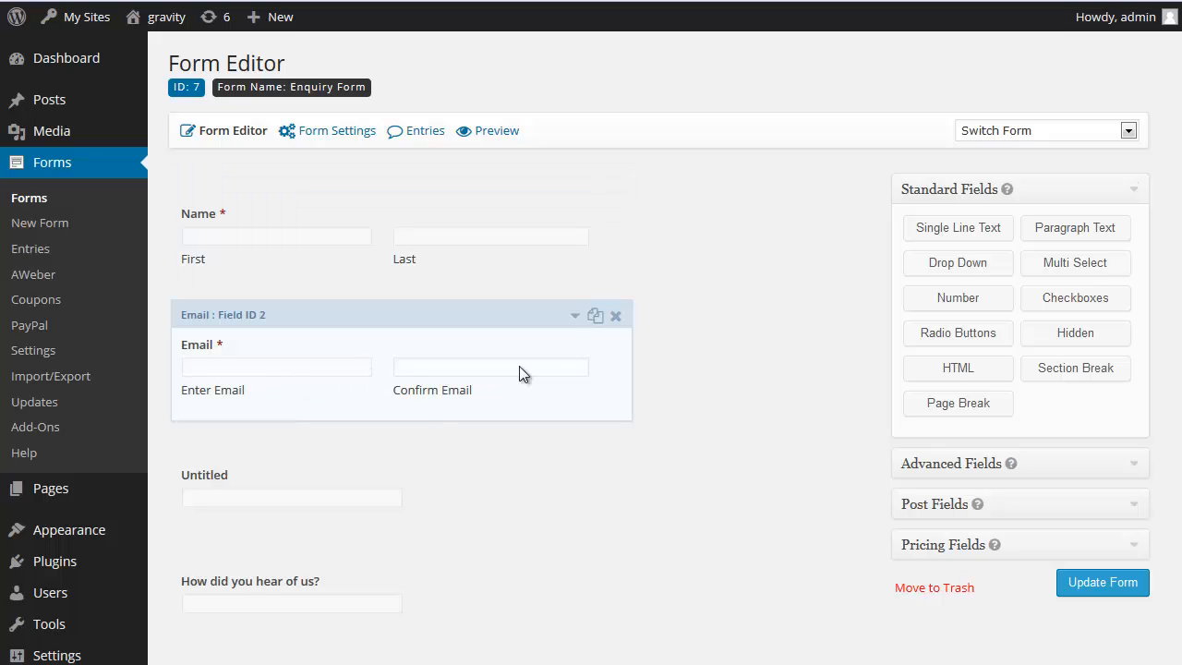
pyautogui.click(575, 319)
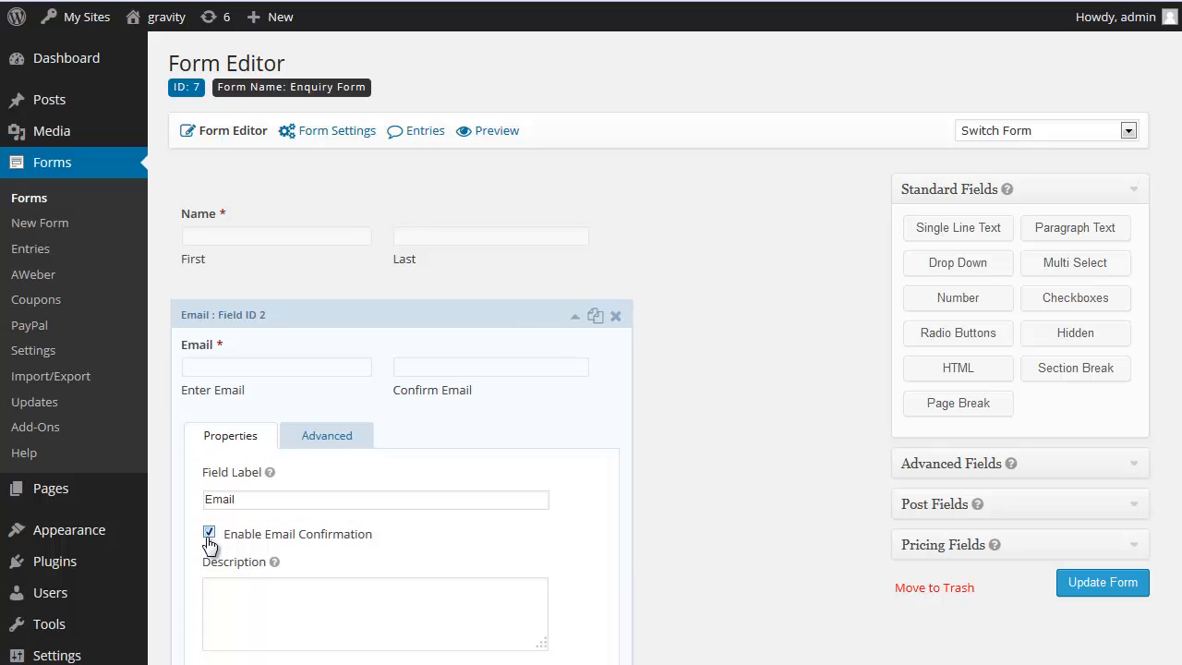
pyautogui.click(576, 320)
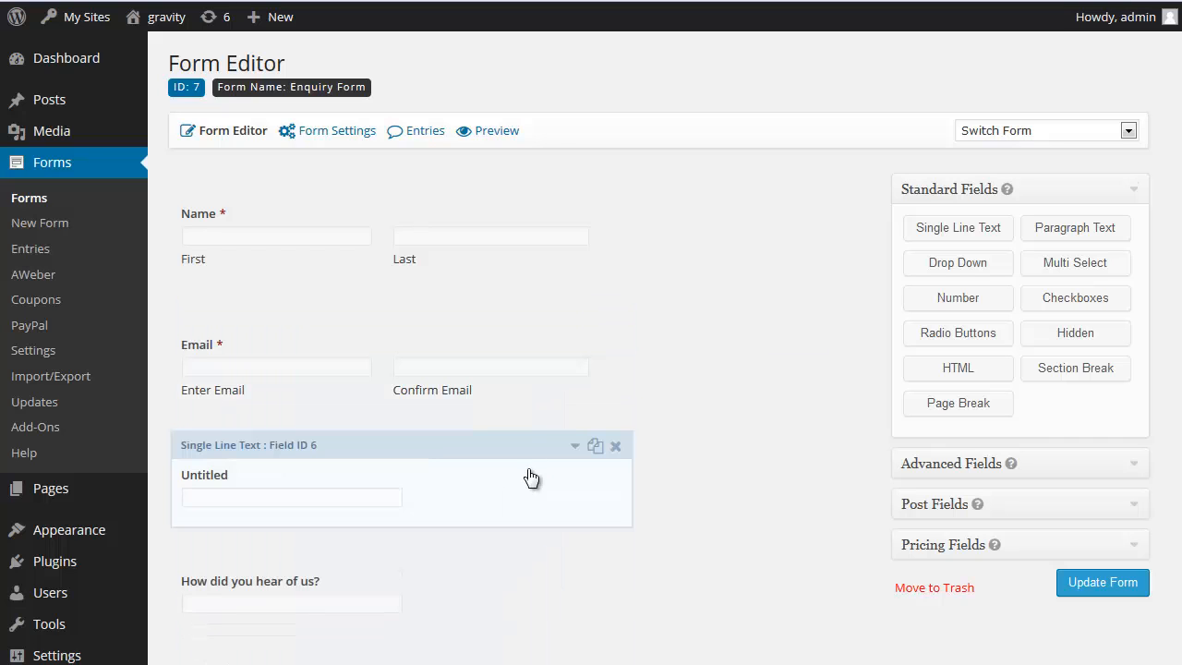
# Step: Delete the untitled Single Line Text field below Email and update the form
pyautogui.click(616, 447)
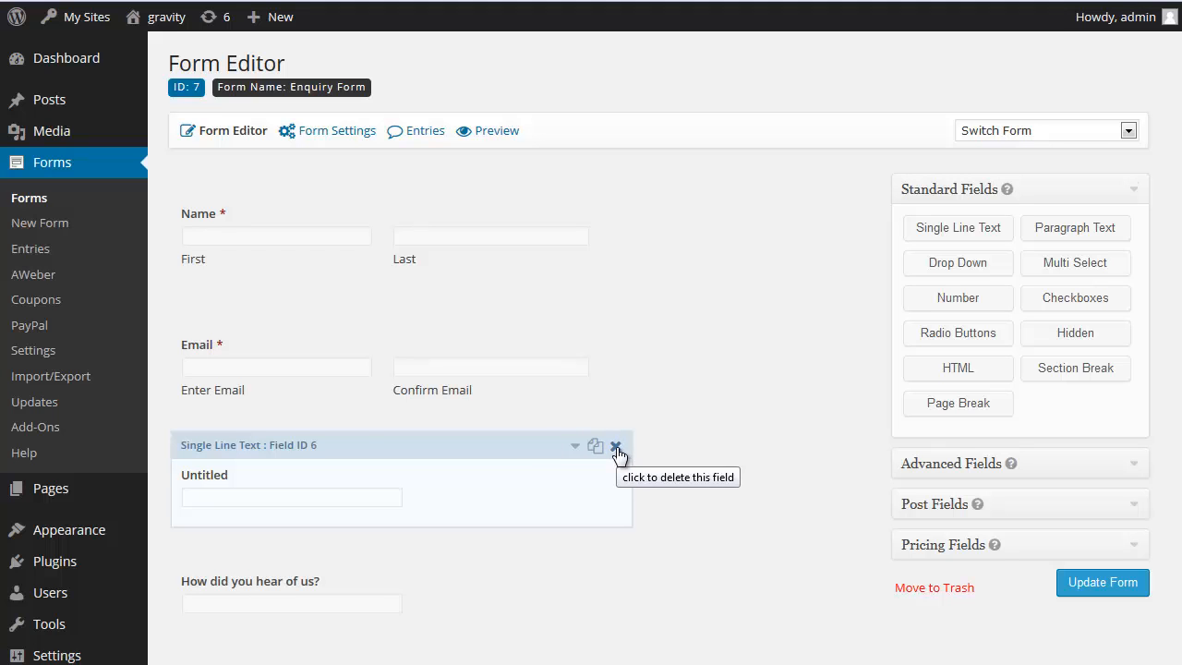
pyautogui.click(616, 447)
pyautogui.click(726, 313)
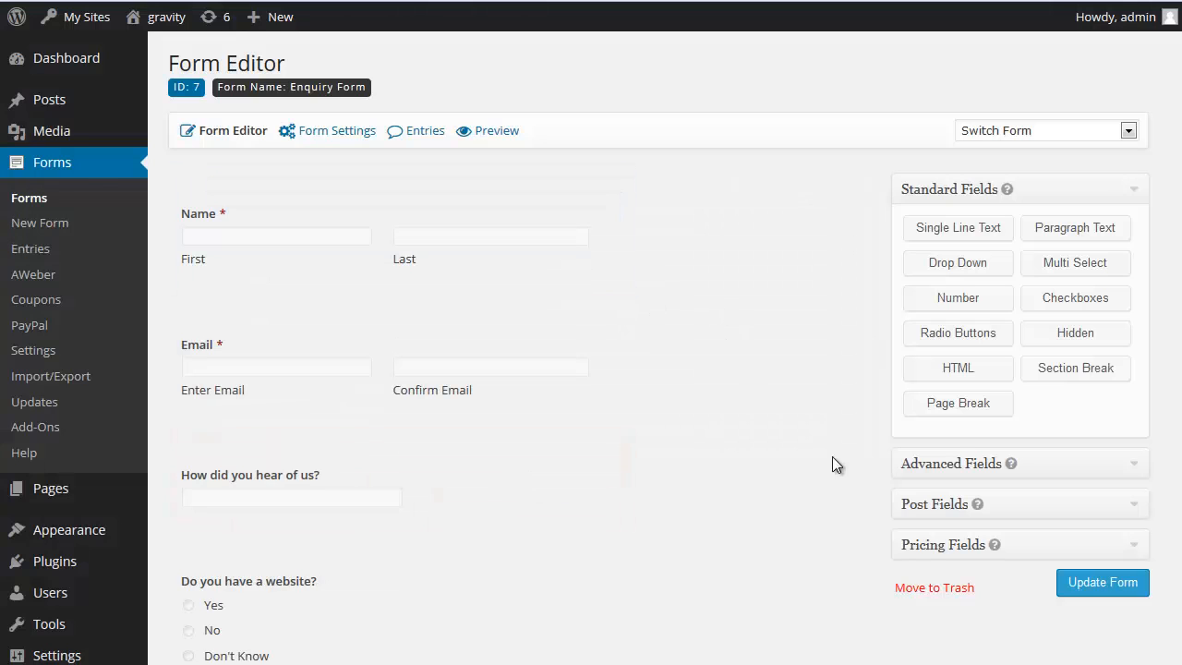
pyautogui.click(1095, 585)
# Step: Add a Hidden field to the end of the form, below Your enquiry
pyautogui.scroll(-3, 776, 292)
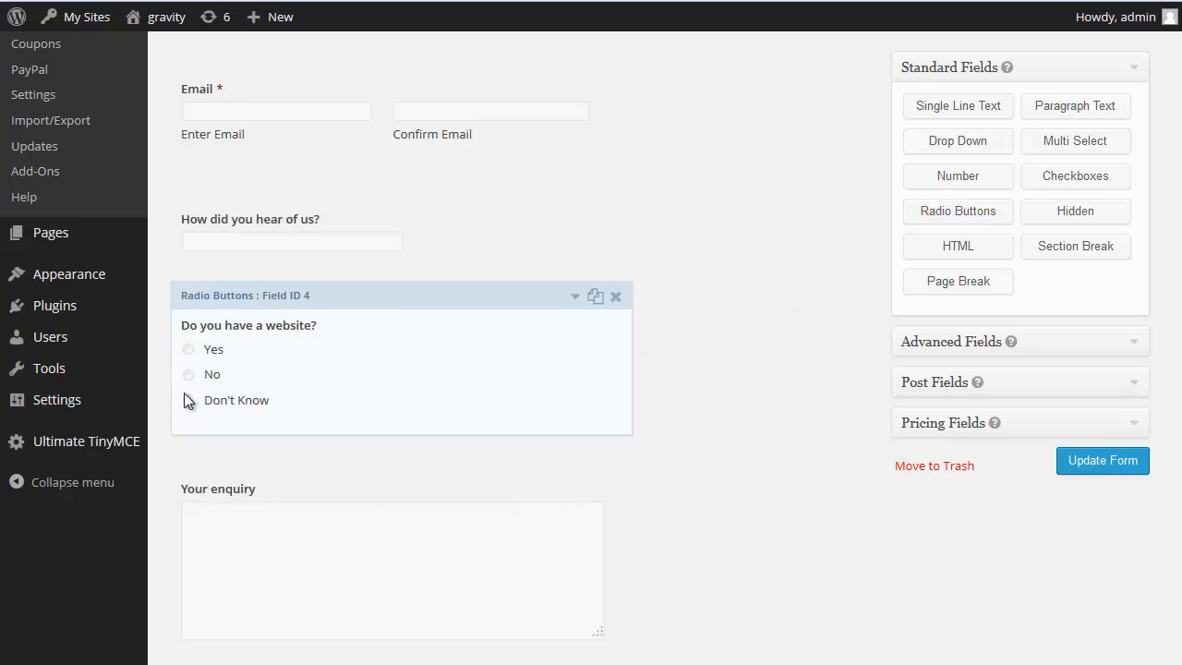
pyautogui.click(1071, 212)
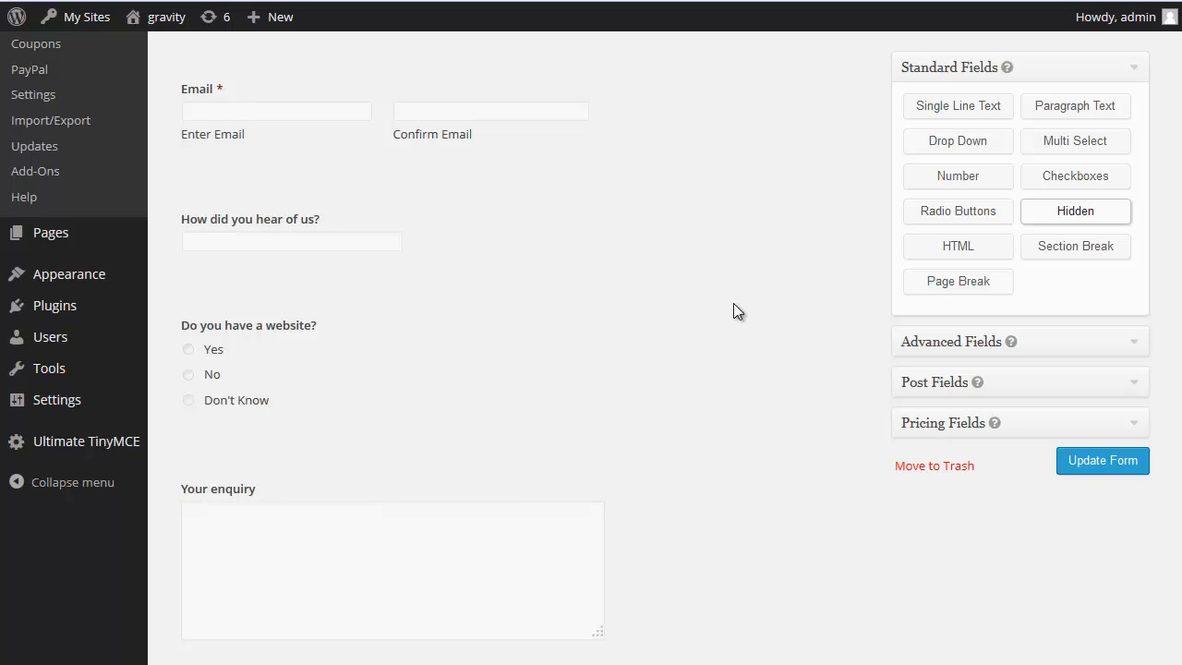
pyautogui.moveTo(311, 535)
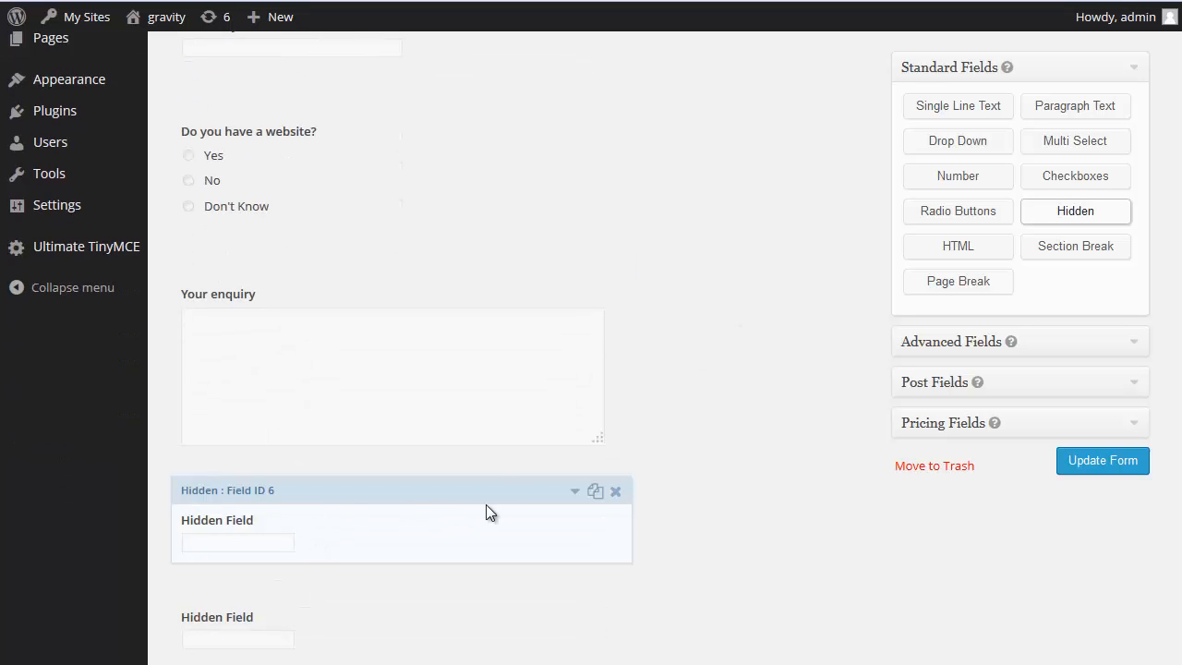
# Step: Examine the first hidden field's advanced settings and the values offered for its Default Value, such as HTTP Referer URL
pyautogui.click(575, 494)
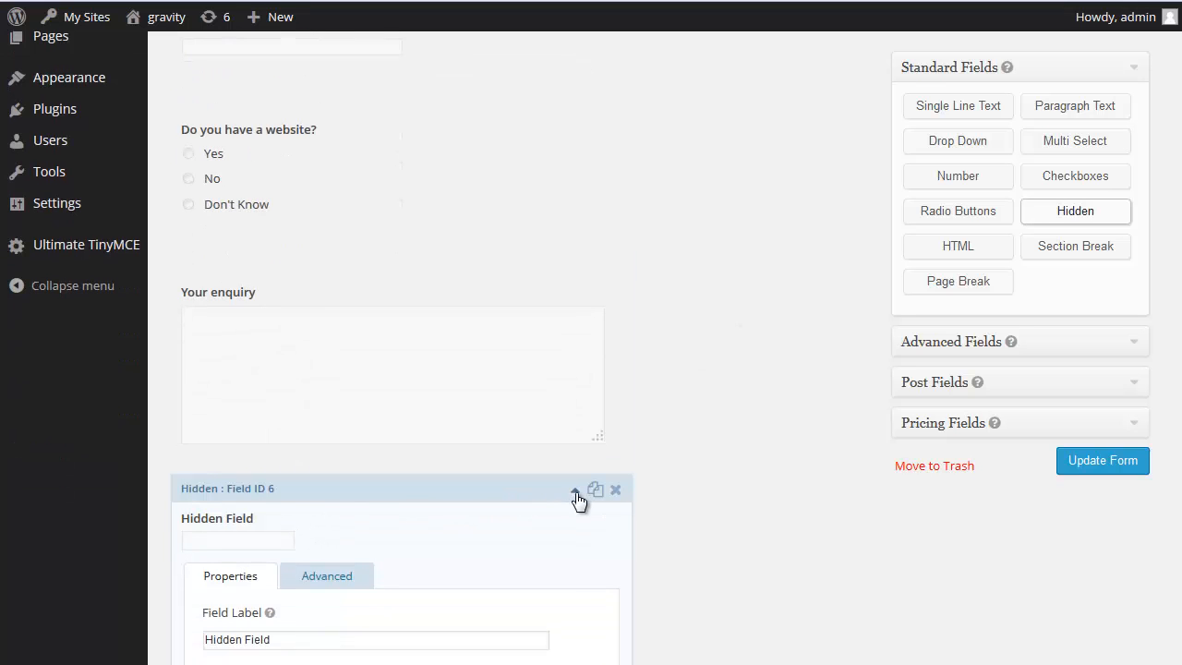
pyautogui.scroll(-2, 575, 499)
pyautogui.click(338, 452)
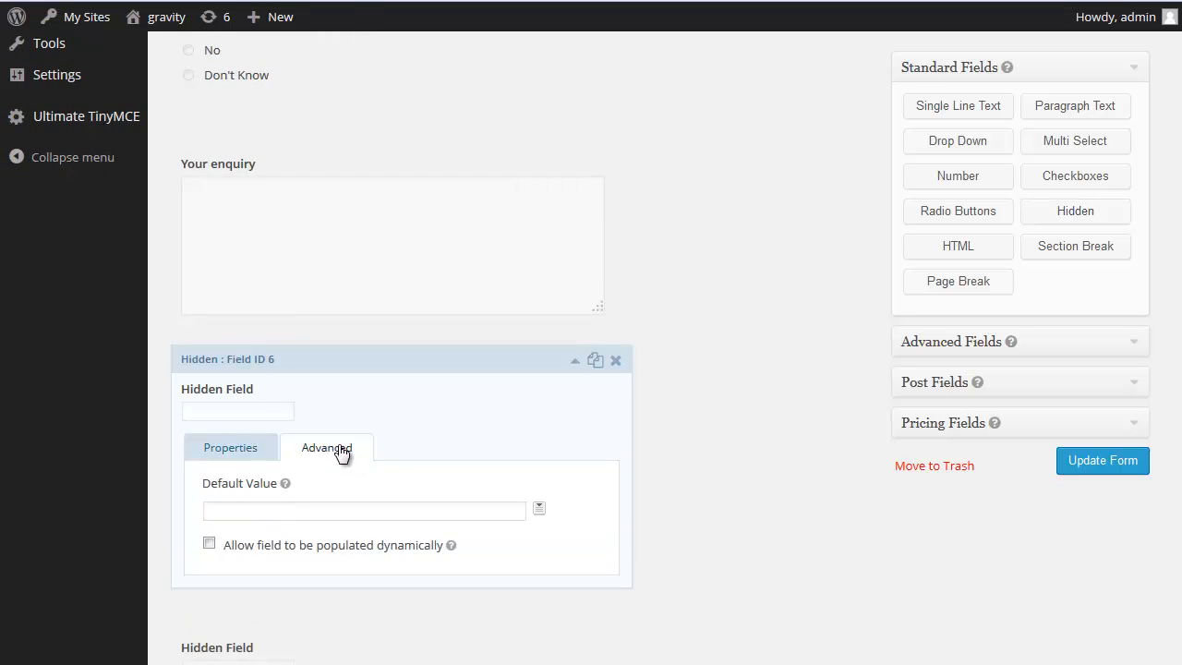
pyautogui.click(361, 505)
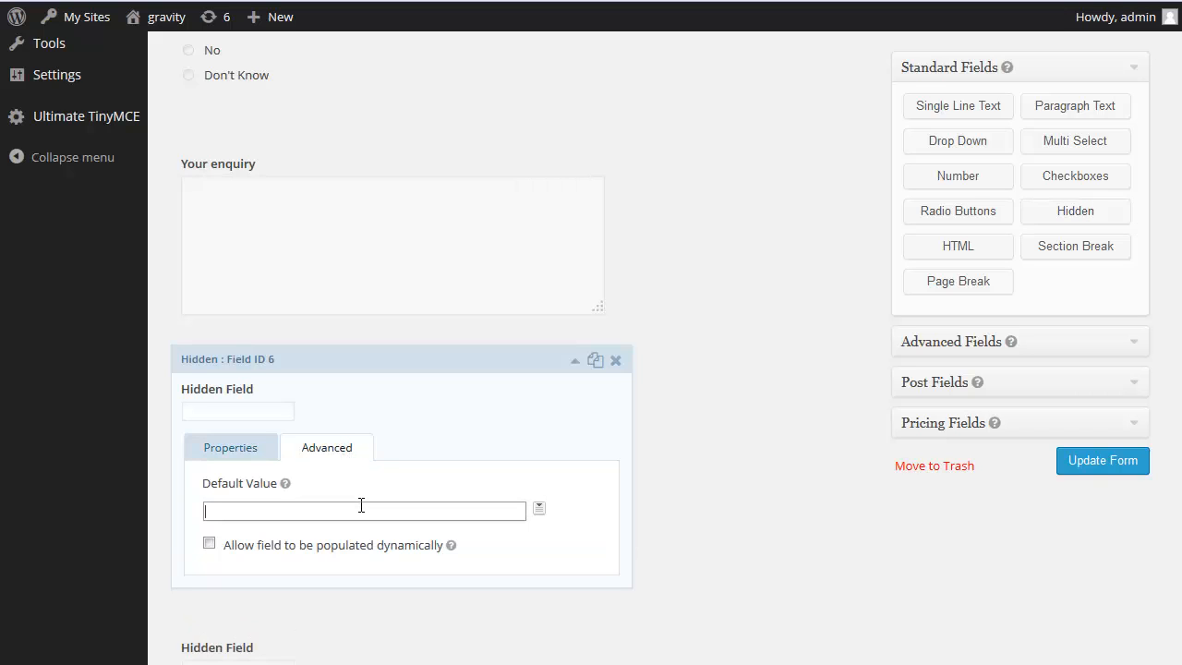
pyautogui.click(539, 512)
pyautogui.scroll(-1, 690, 468)
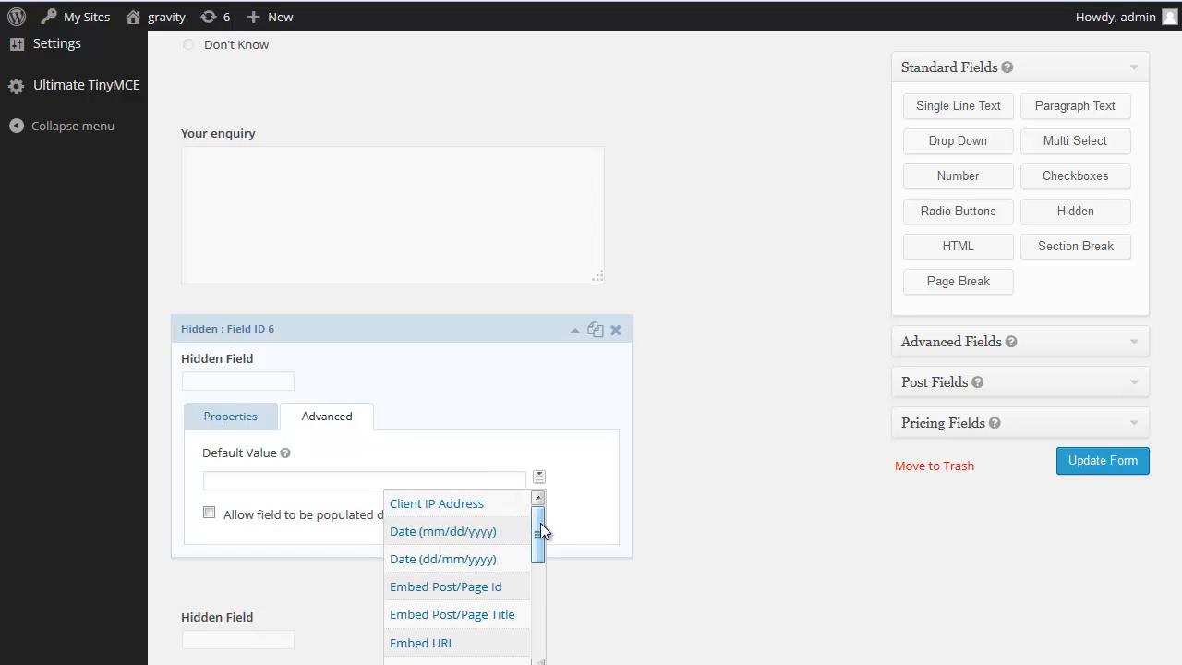
pyautogui.moveTo(540, 523); pyautogui.dragTo(540, 588)
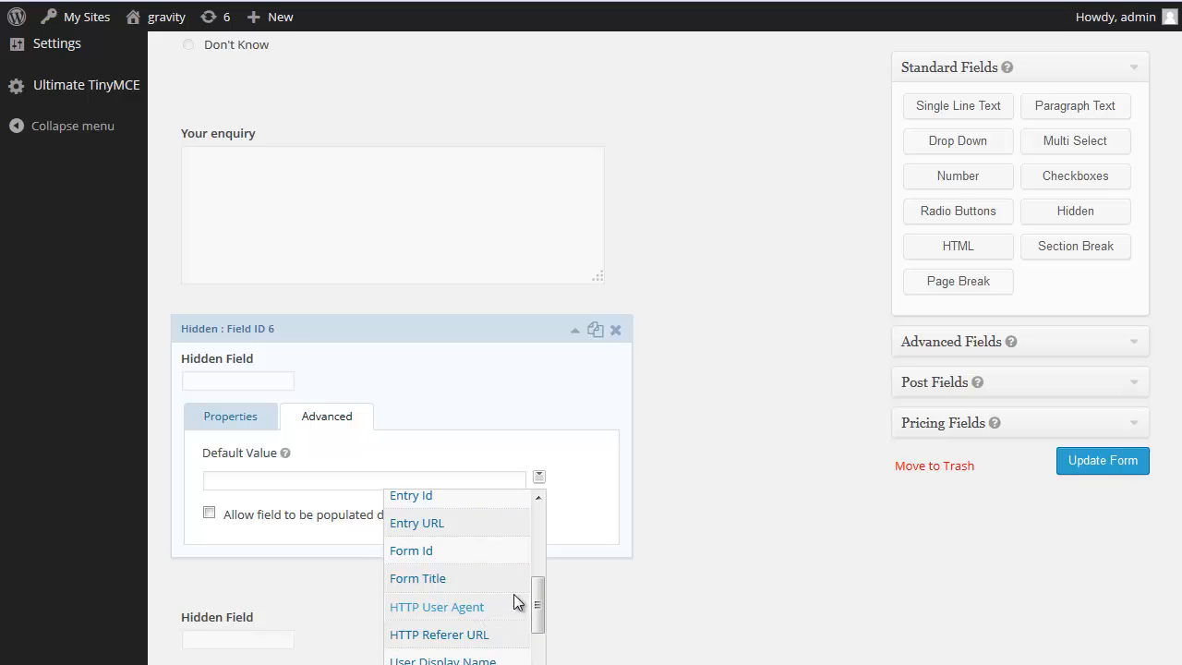
pyautogui.moveTo(539, 588); pyautogui.dragTo(537, 633)
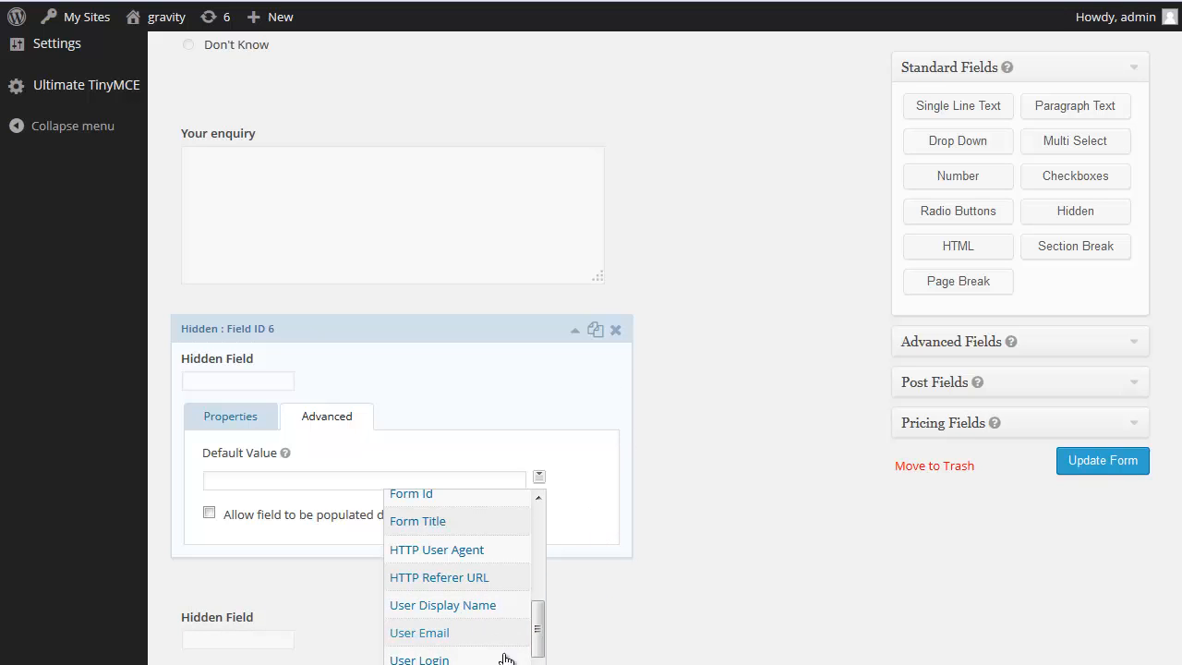
pyautogui.moveTo(537, 629); pyautogui.dragTo(560, 513)
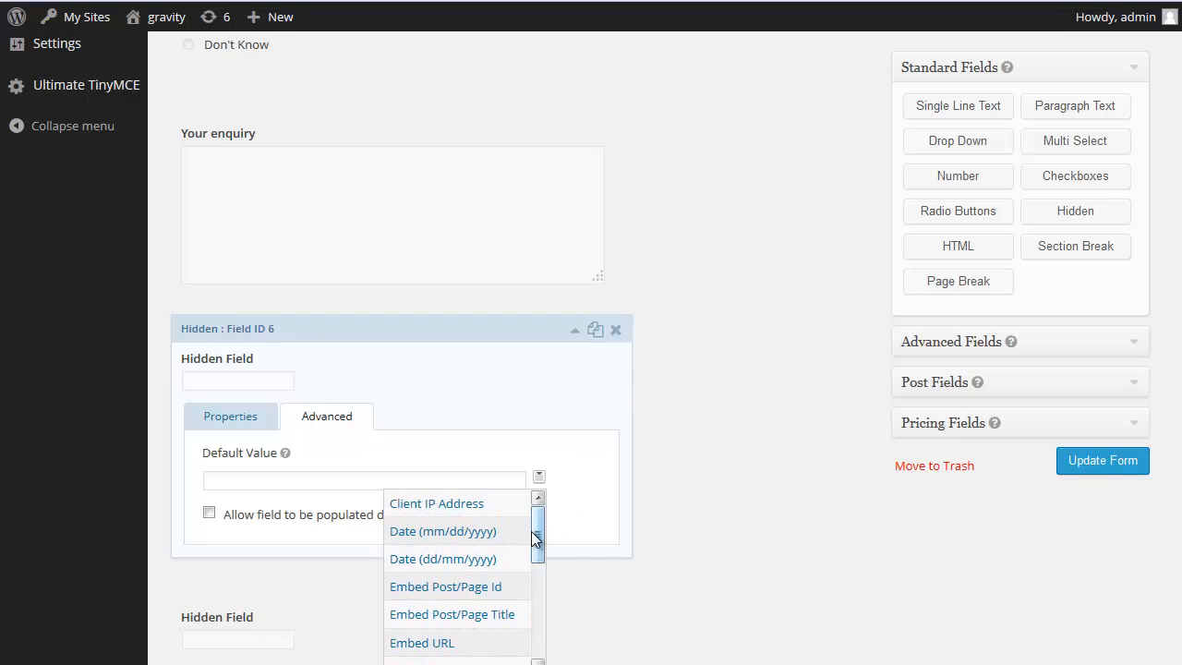
pyautogui.moveTo(536, 539); pyautogui.dragTo(537, 651)
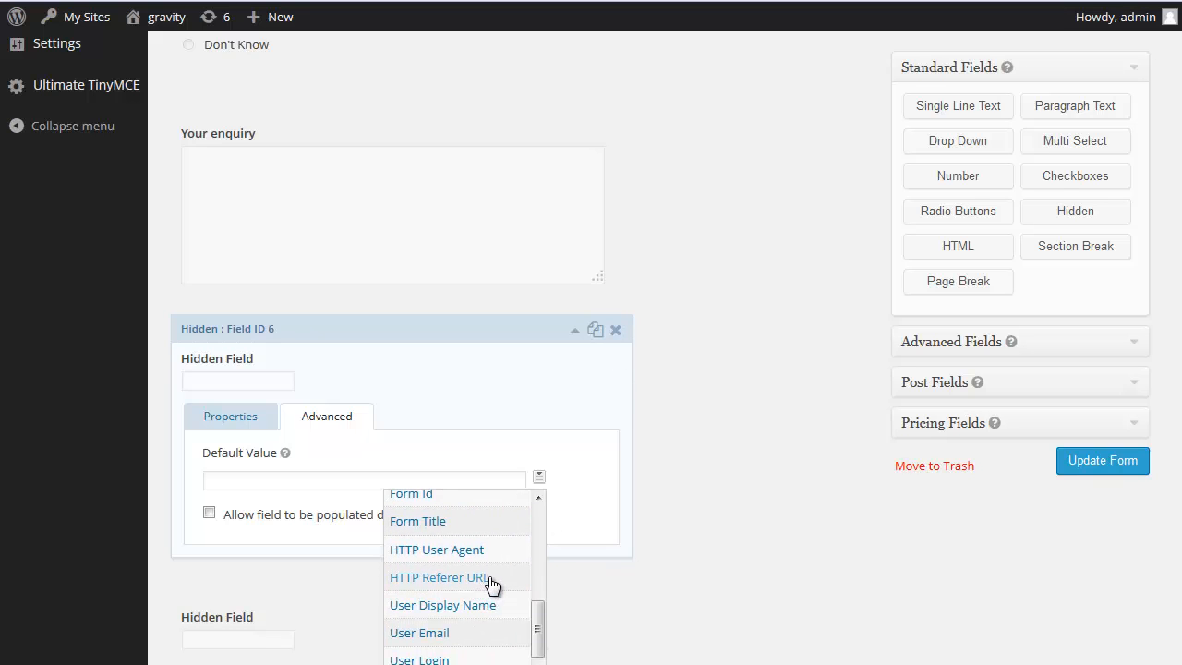
# Step: Delete both hidden fields below Your enquiry, including their associated entry data
pyautogui.click(615, 329)
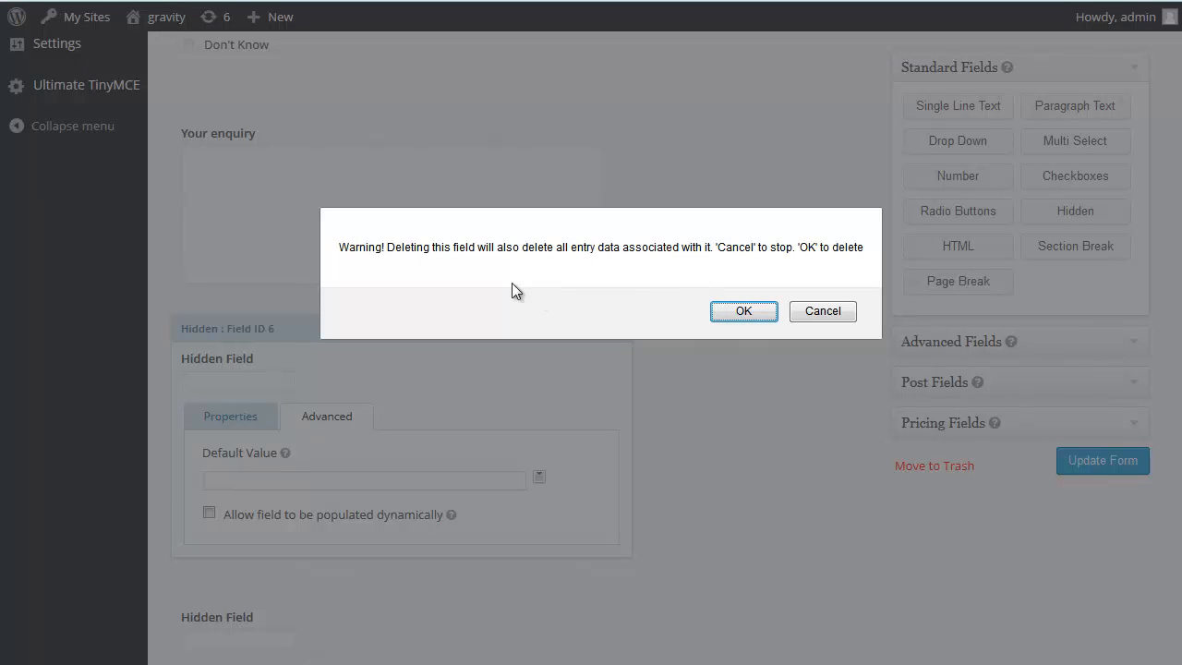
pyautogui.click(739, 314)
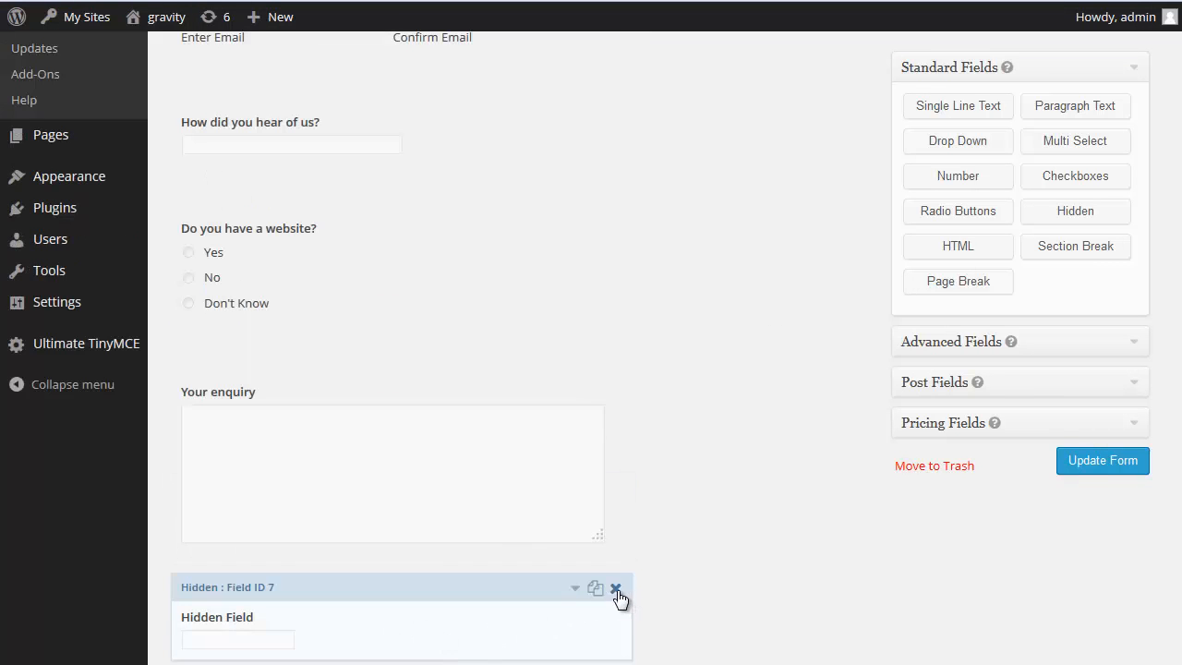
pyautogui.click(614, 586)
pyautogui.click(738, 312)
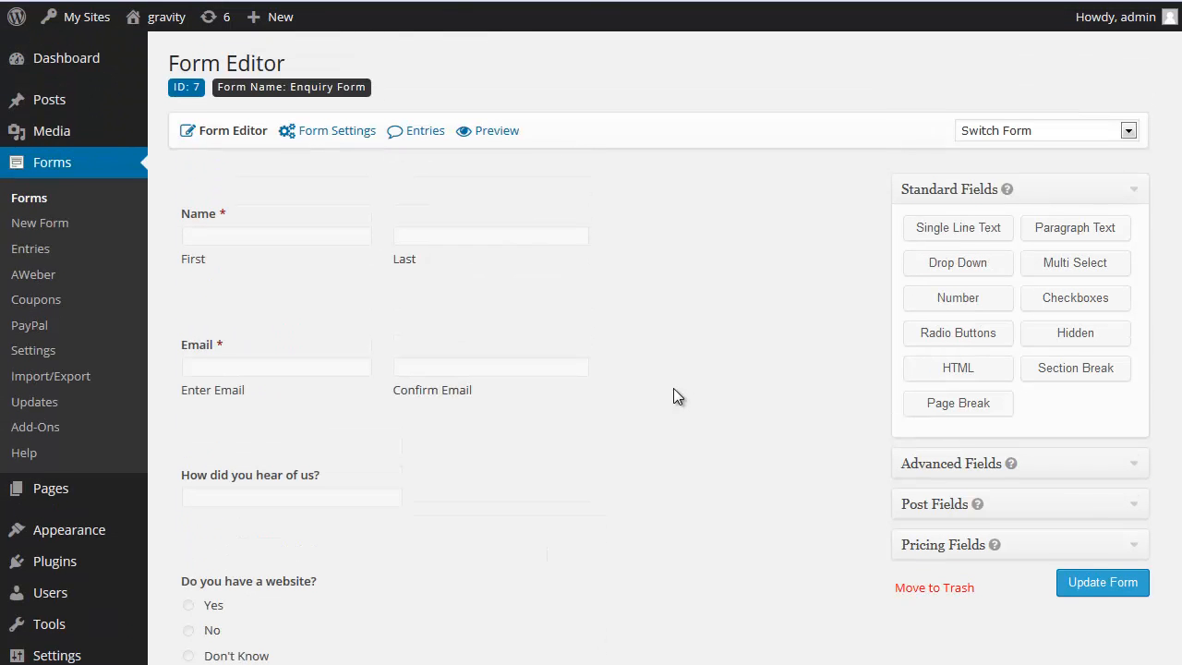
pyautogui.scroll(-2, 748, 332)
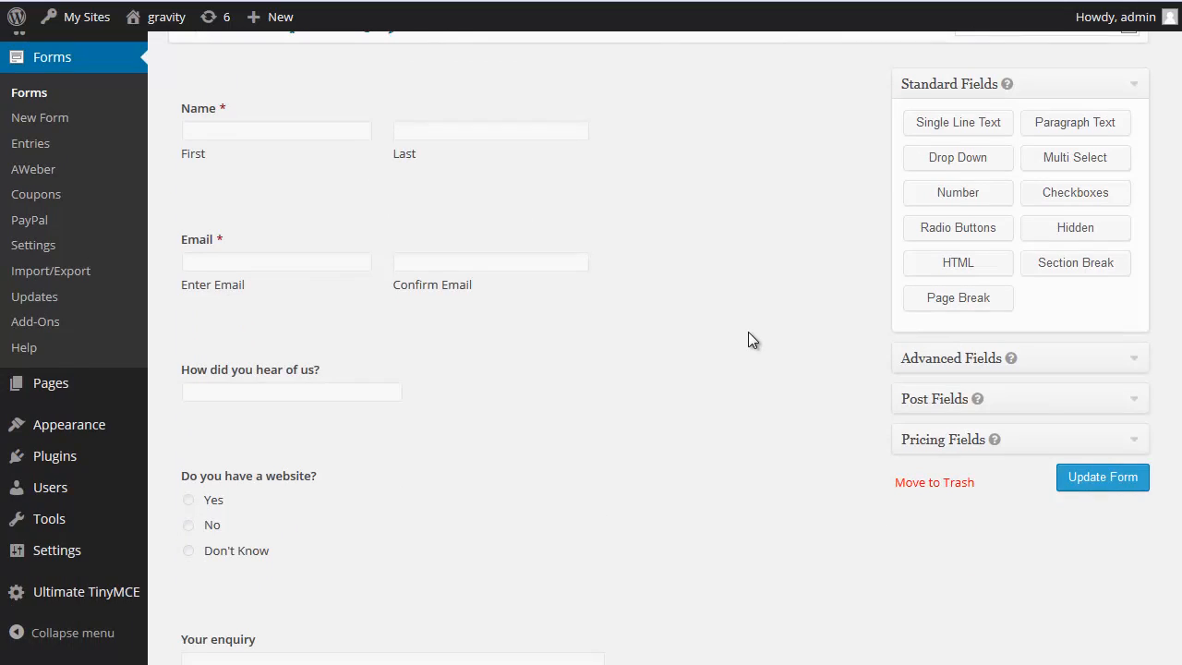
pyautogui.scroll(-3, 748, 333)
pyautogui.scroll(5, 749, 335)
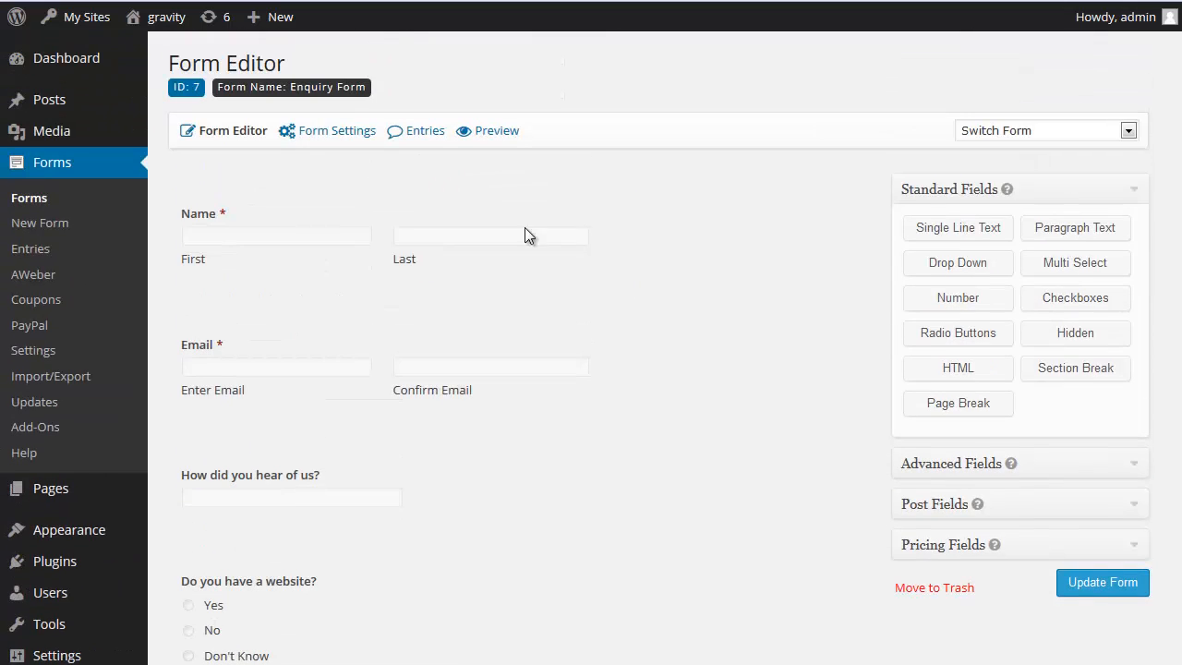
# Step: Preview the enquiry form as visitors would see it, and close the preview
pyautogui.click(505, 131)
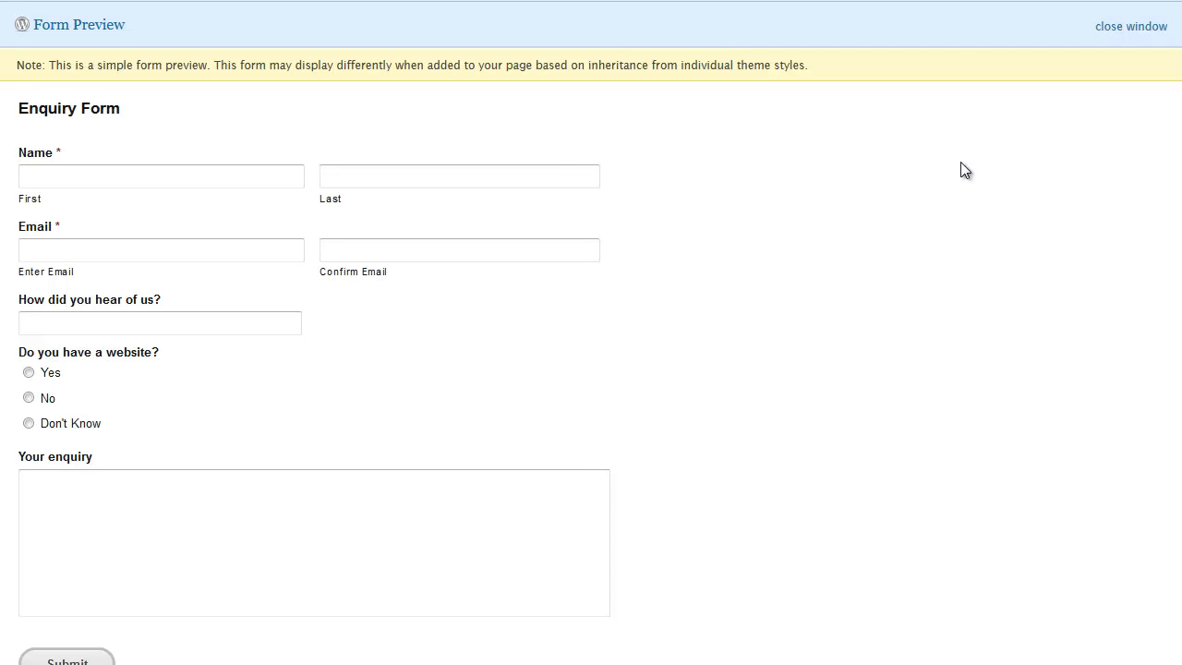
pyautogui.click(1130, 29)
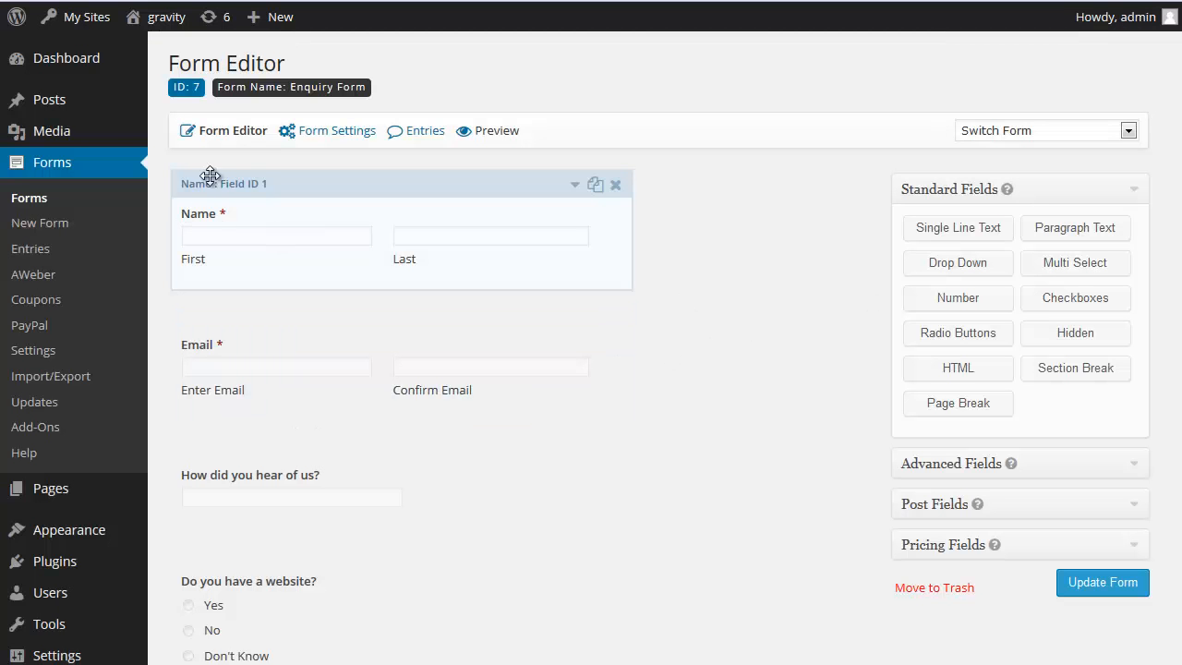
# Step: Review the enquiry form's confirmations list and its notifications list in the form settings
pyautogui.moveTo(285, 154)
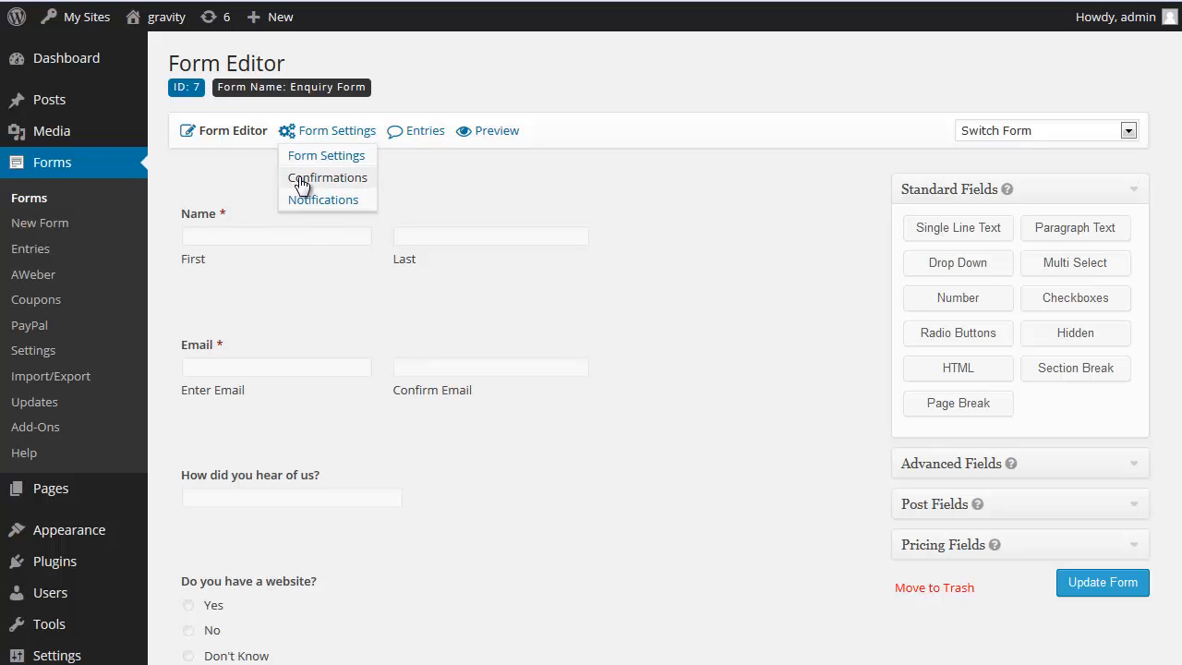
pyautogui.click(301, 179)
pyautogui.moveTo(390, 290)
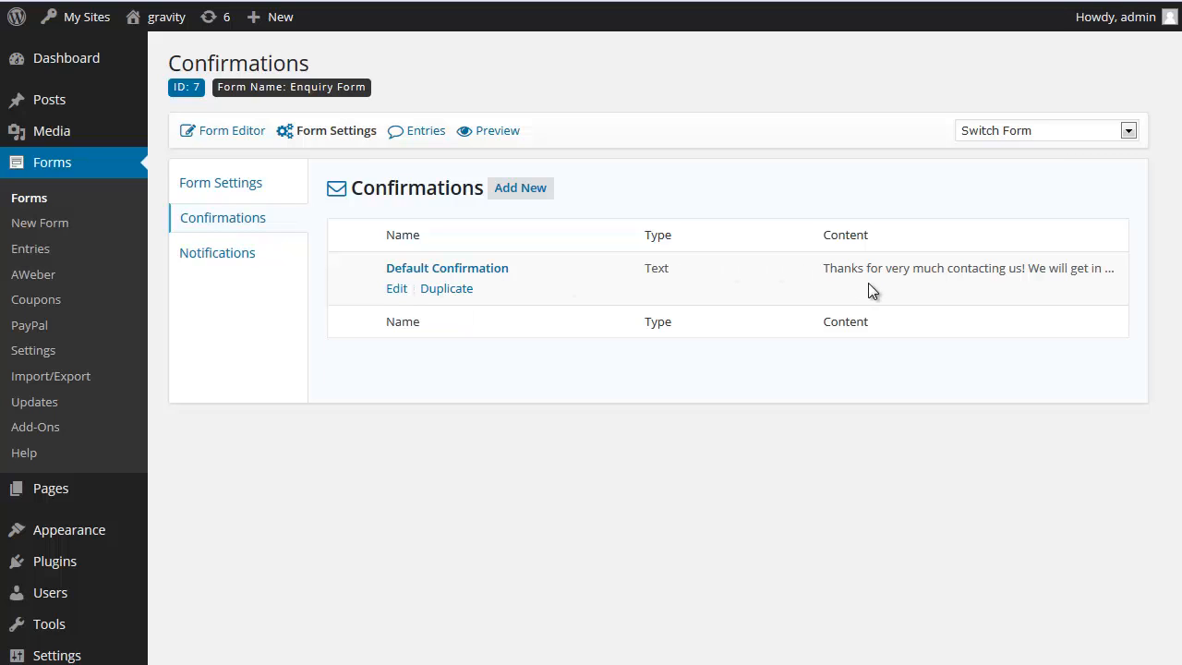
pyautogui.click(249, 256)
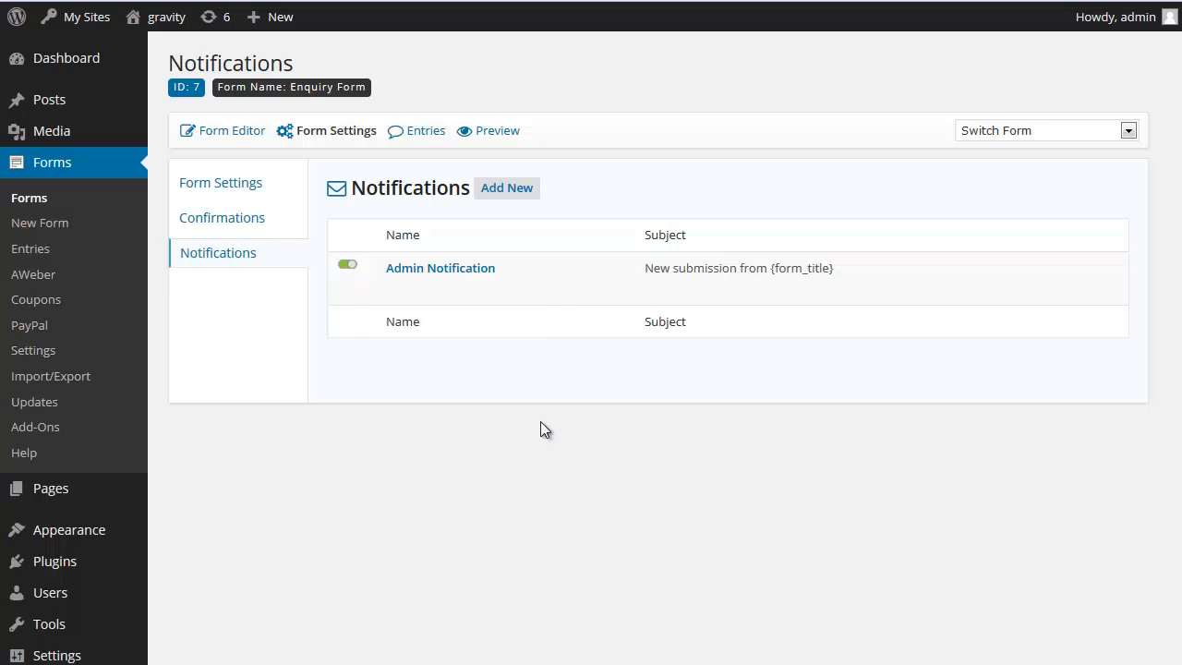
# Step: Examine the submitted entries of the enquiry form and the actions available for an entry
pyautogui.click(412, 137)
pyautogui.moveTo(330, 332)
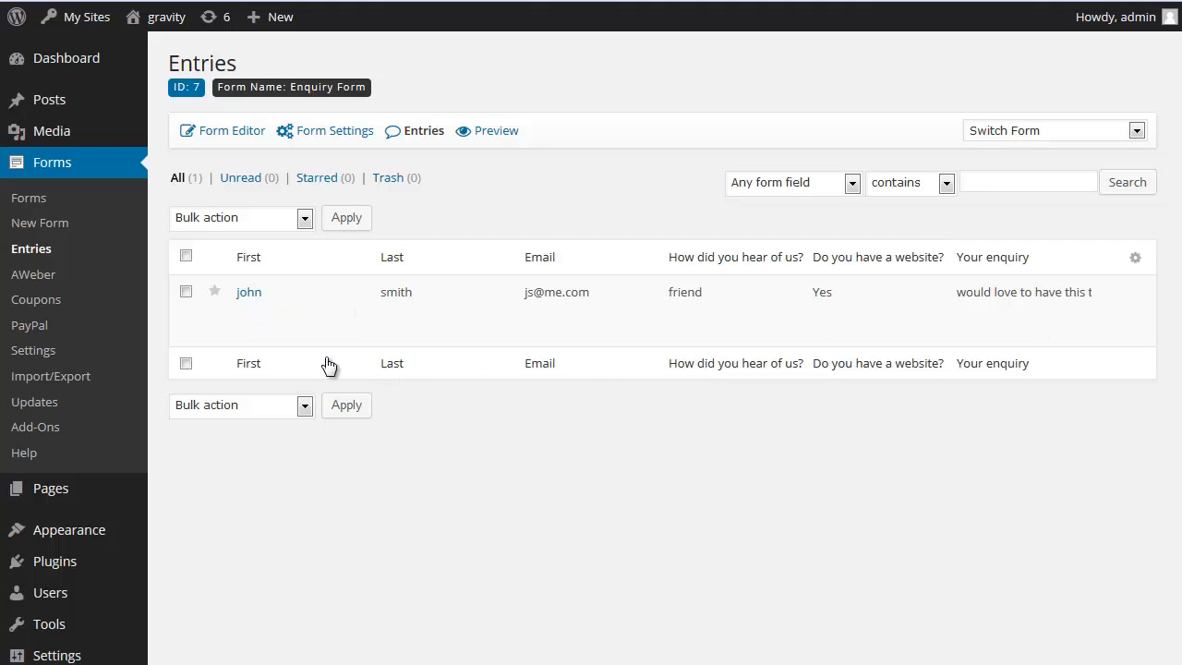
pyautogui.moveTo(225, 349)
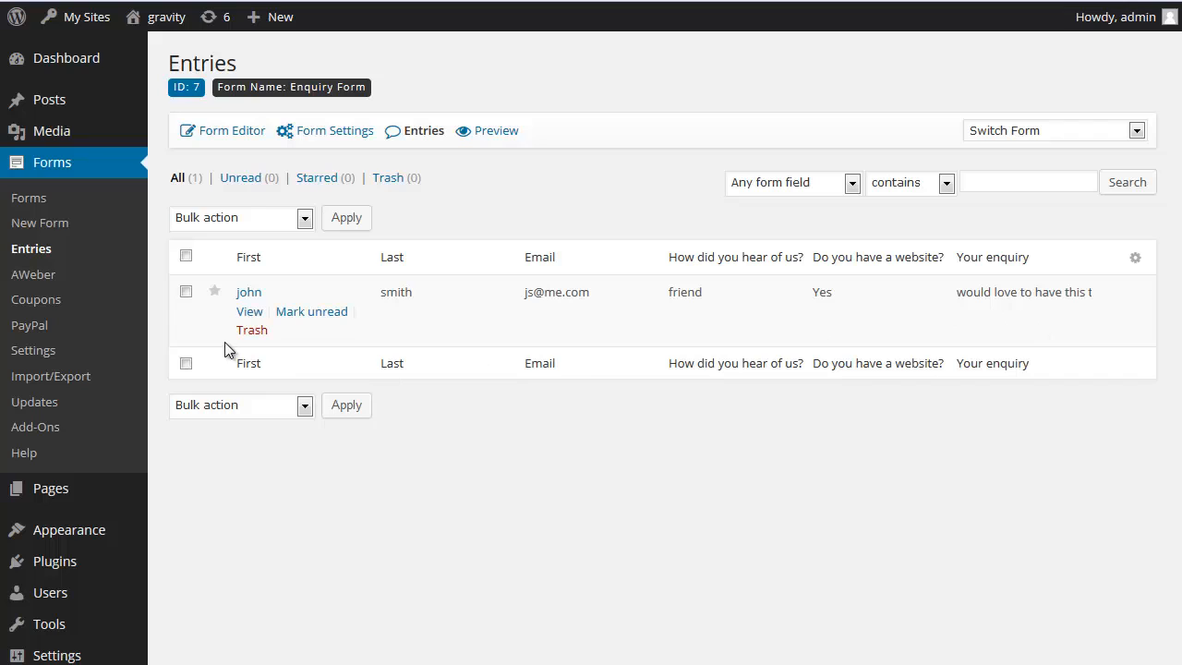